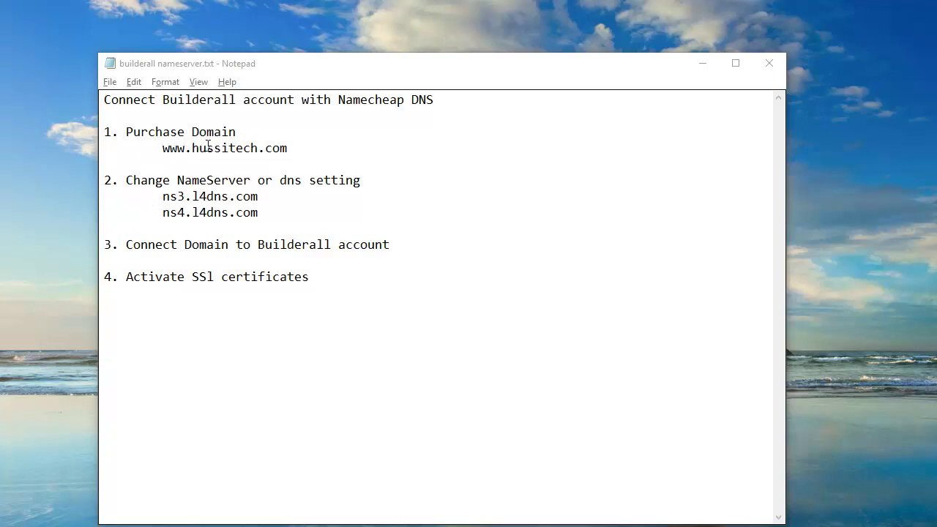
Review the domain name and the nameserver entries in the setup notes.
{"action": "left_click_drag", "start_coordinate": [163, 148], "coordinate": [303, 152]}
{"action": "left_click", "coordinate": [303, 152]}
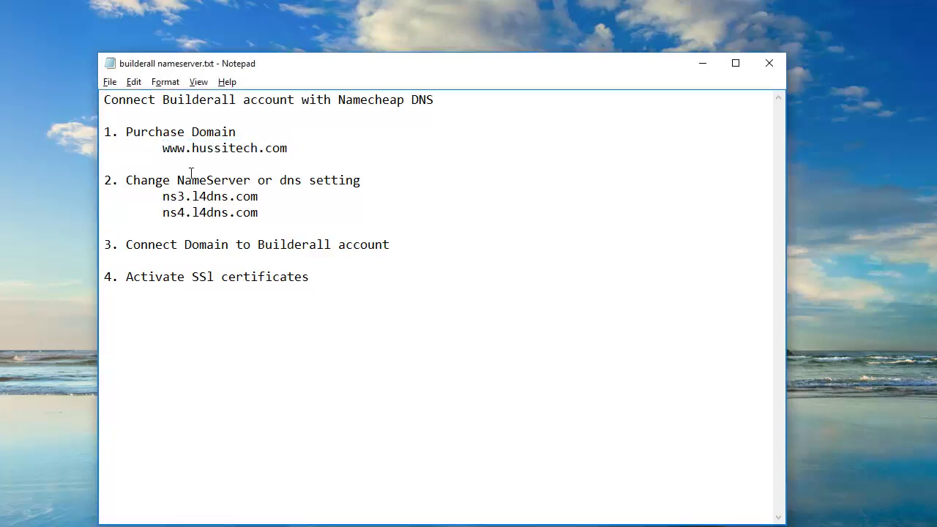
{"action": "left_click_drag", "start_coordinate": [162, 196], "coordinate": [273, 209]}
{"action": "double_click", "coordinate": [272, 209]}
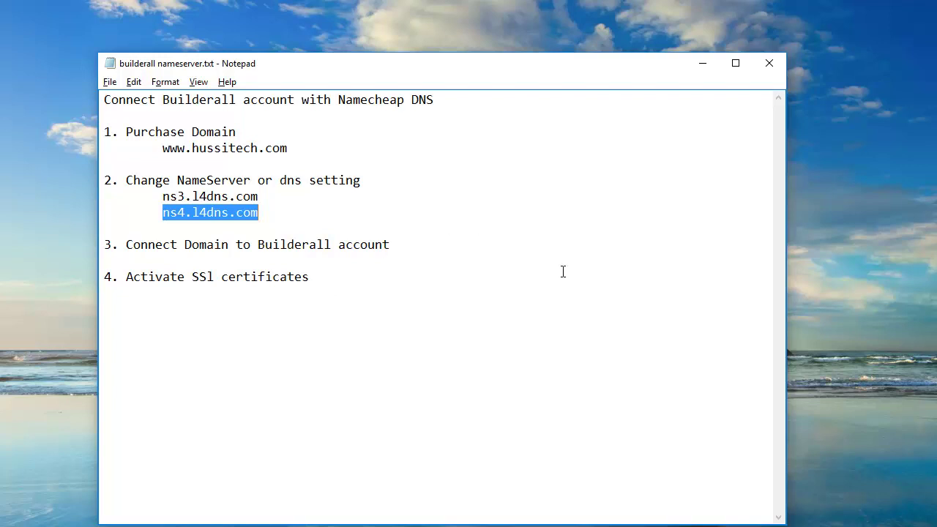
{"action": "right_click", "coordinate": [824, 151]}
{"action": "left_click", "coordinate": [826, 196]}
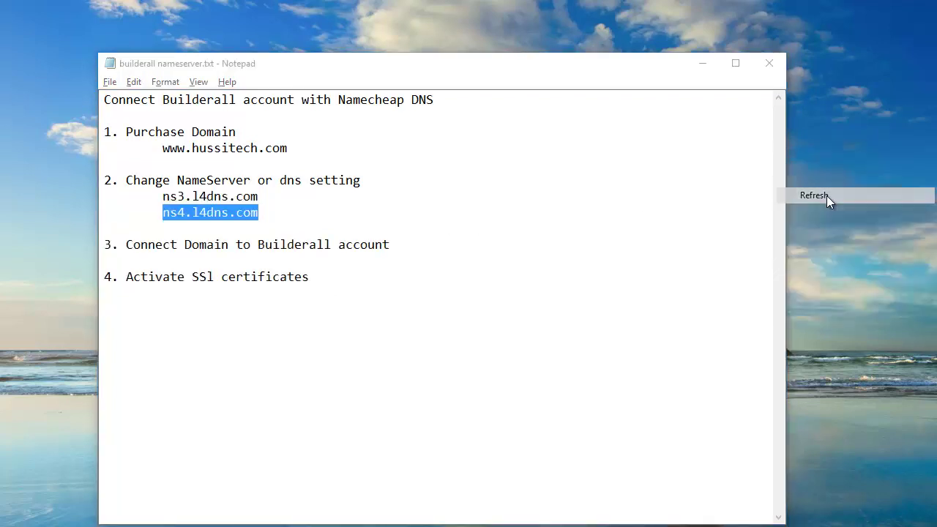
Switch to the browser and look over the hussitech.com website and the Namecheap and Builderall sign-in pages.
{"action": "key", "text": "alt+Tab"}
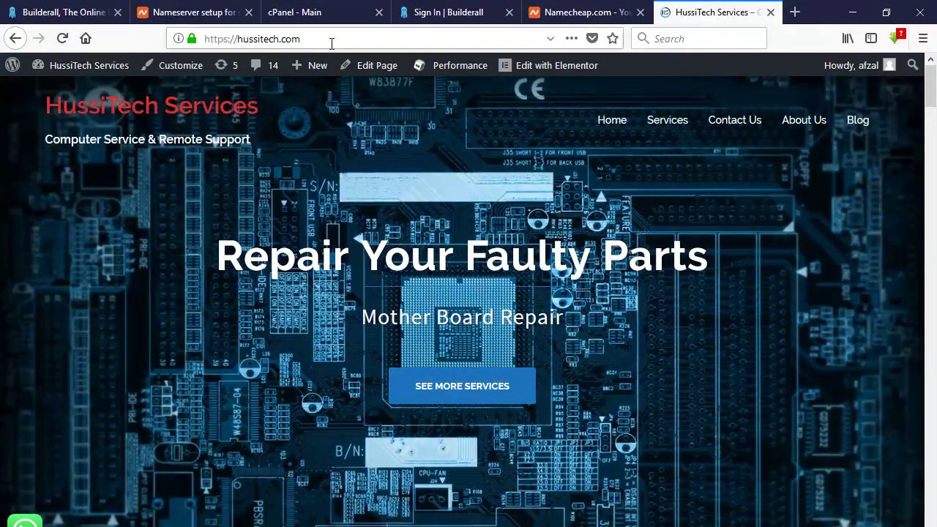
{"action": "left_click_drag", "start_coordinate": [308, 41], "coordinate": [206, 42]}
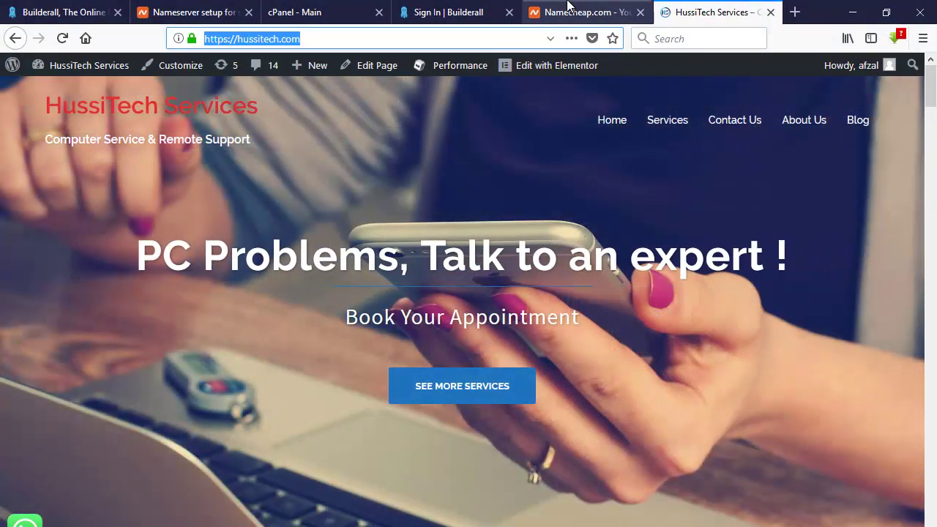
{"action": "left_click", "coordinate": [568, 6]}
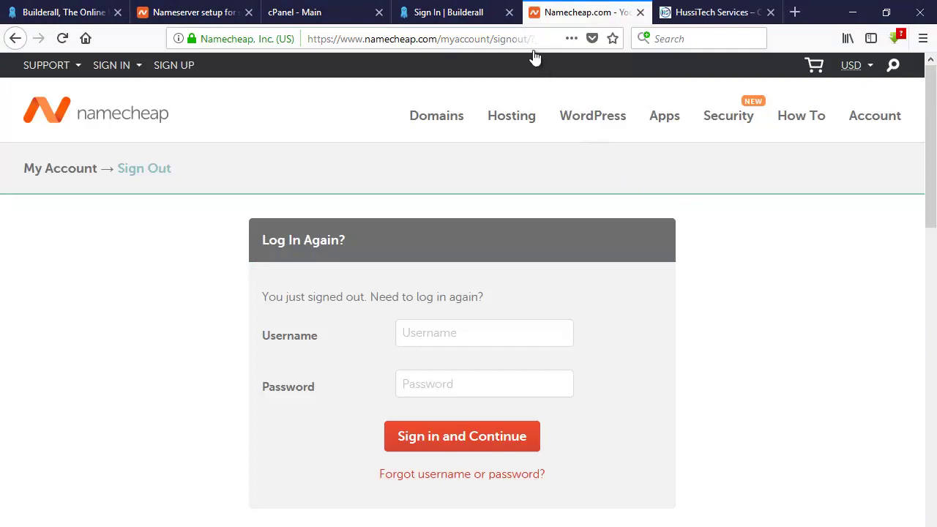
{"action": "left_click", "coordinate": [471, 7]}
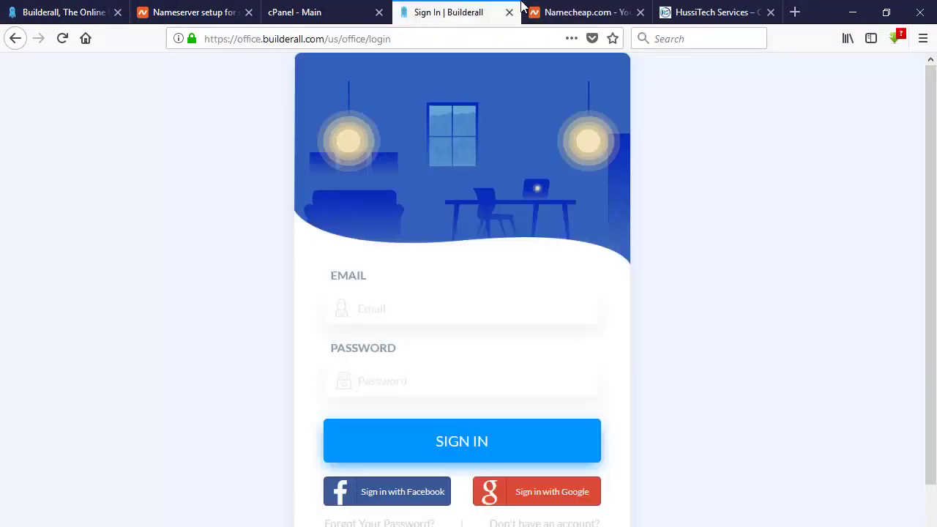
Try to sign in to Namecheap with the account username and password, declining to save the login.
{"action": "left_click", "coordinate": [580, 13]}
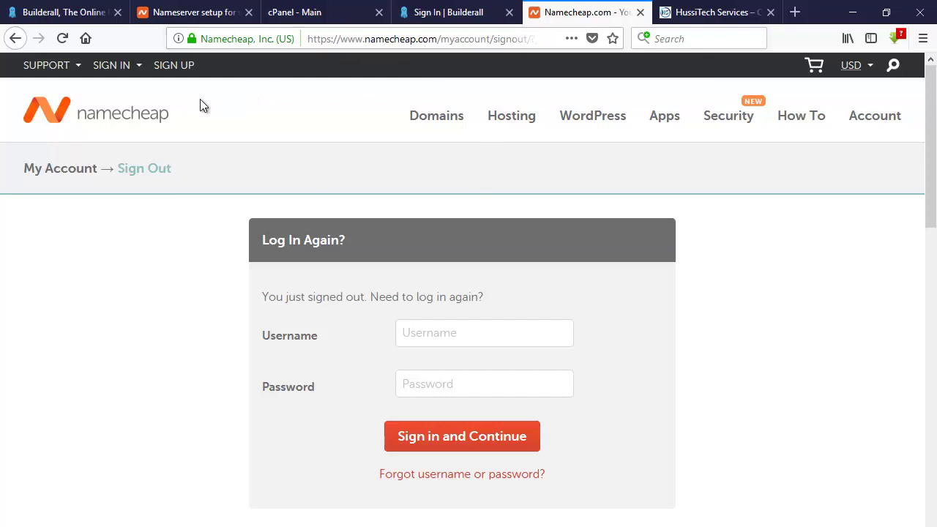
{"action": "left_click", "coordinate": [117, 66]}
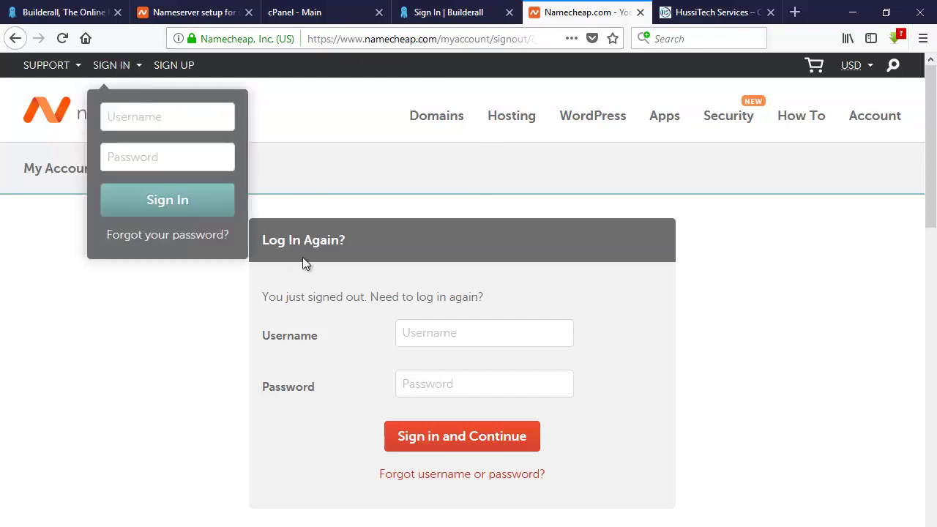
{"action": "left_click", "coordinate": [428, 333]}
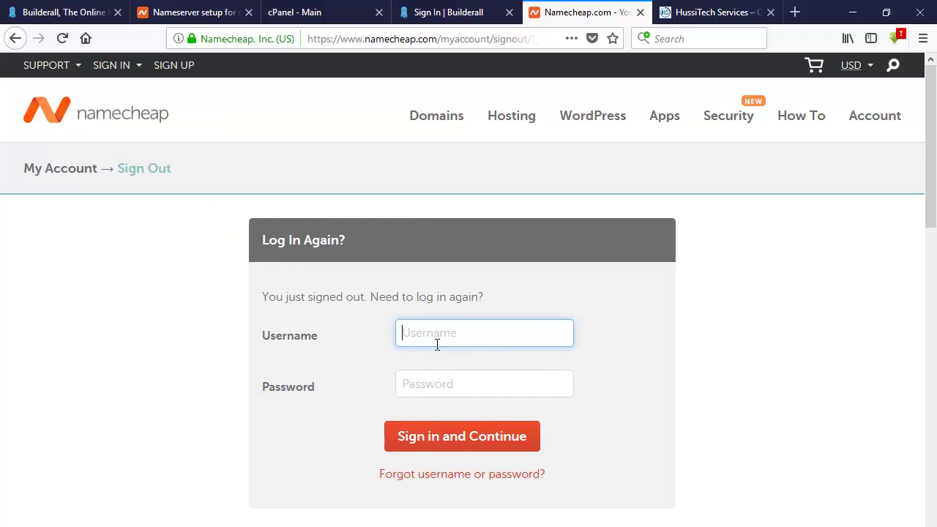
{"action": "type", "text": "hussitechs"}
{"action": "key", "text": "Tab"}
{"action": "type", "text": "*********"}
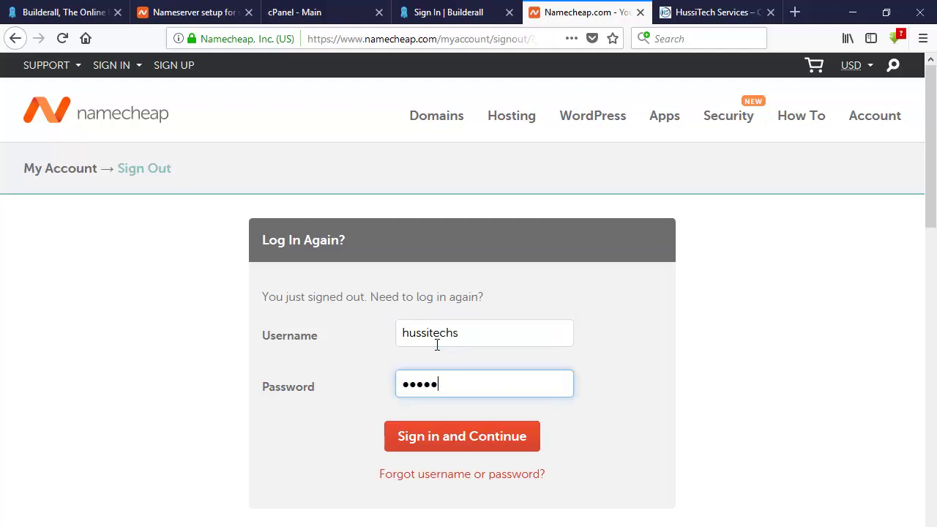
{"action": "key", "text": "Return"}
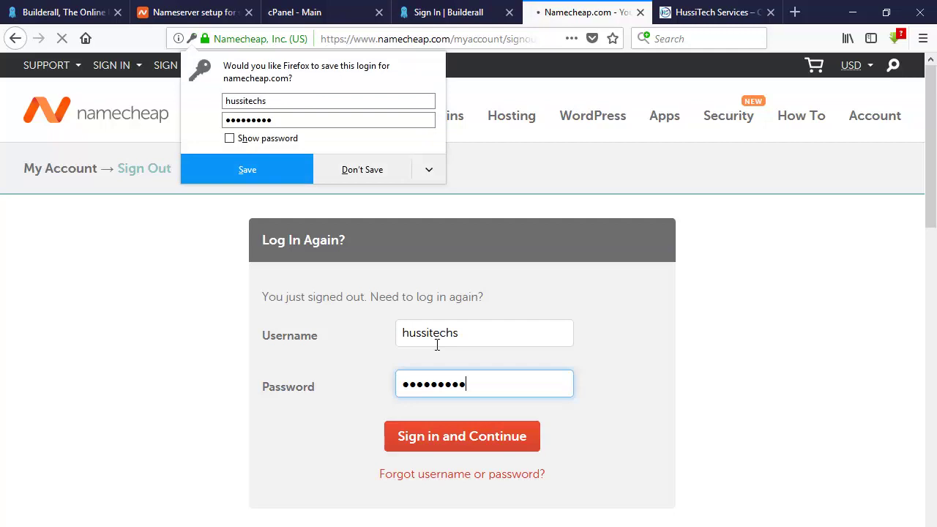
{"action": "left_click", "coordinate": [380, 179]}
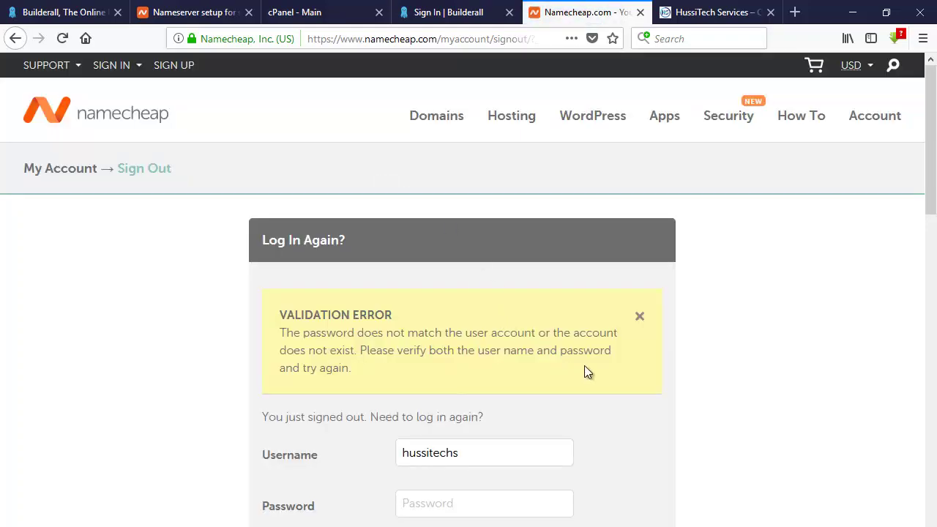
Re-enter the Namecheap account password, sign in and decline to save the login in the browser.
{"action": "left_click", "coordinate": [458, 508]}
{"action": "type", "text": "•••••"}
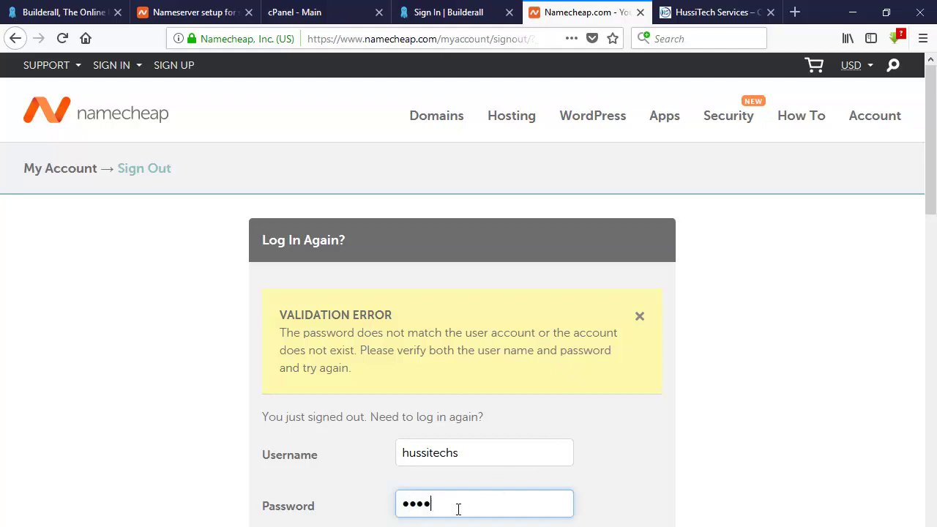
{"action": "type", "text": "•••••"}
{"action": "key", "text": "Return"}
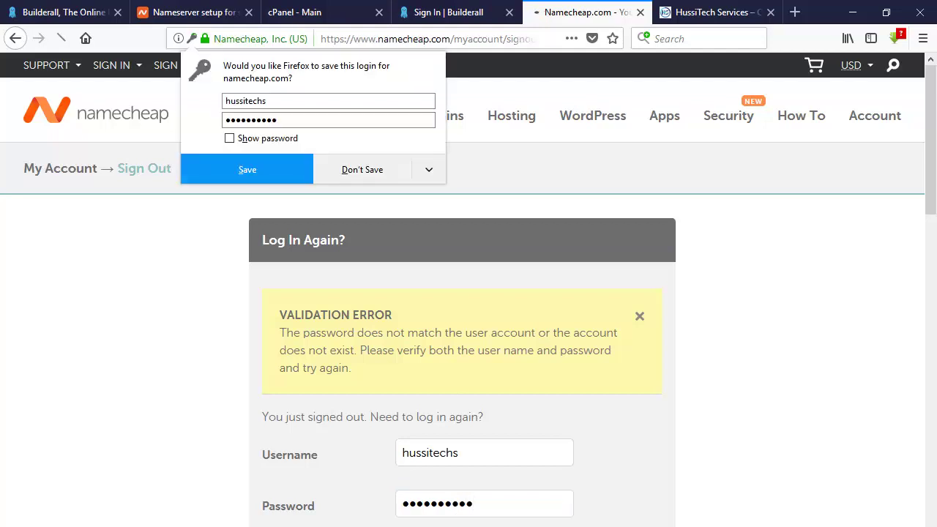
{"action": "left_click", "coordinate": [426, 170]}
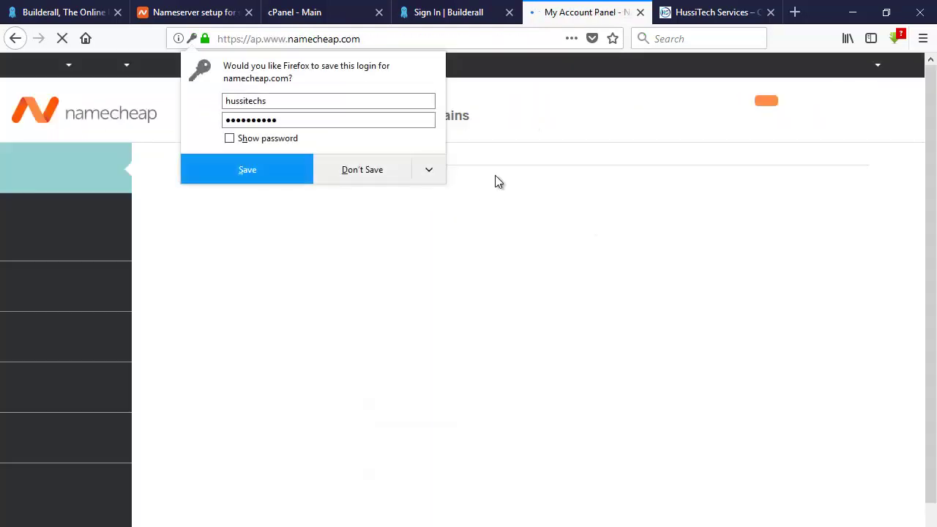
{"action": "left_click", "coordinate": [392, 172]}
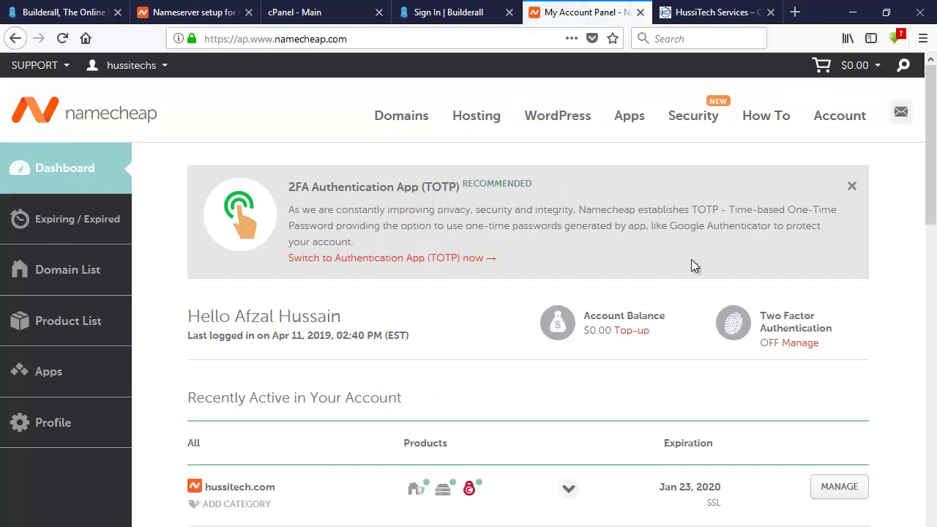
Dismiss the 2FA recommendation and open the management page of hussitech.com from the domain list.
{"action": "left_click", "coordinate": [851, 186]}
{"action": "left_click_drag", "start_coordinate": [931, 163], "coordinate": [933, 187]}
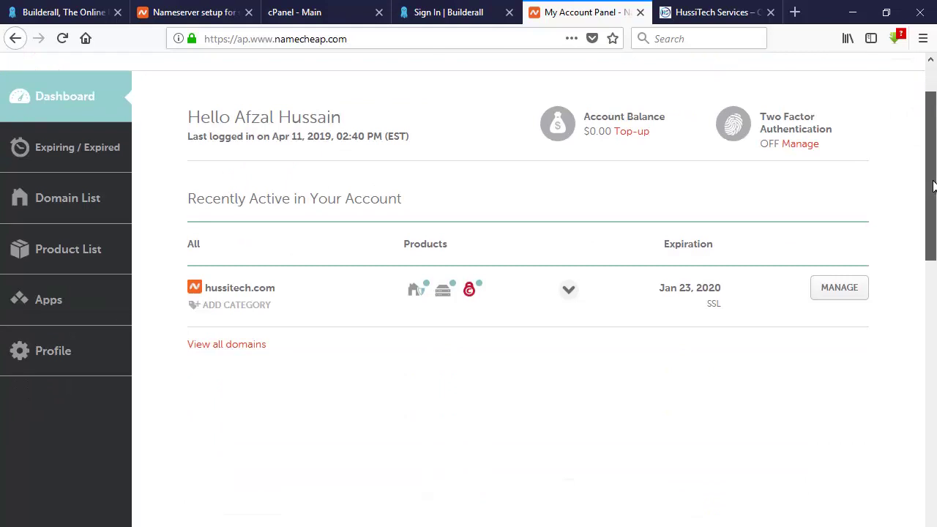
{"action": "left_click", "coordinate": [64, 199]}
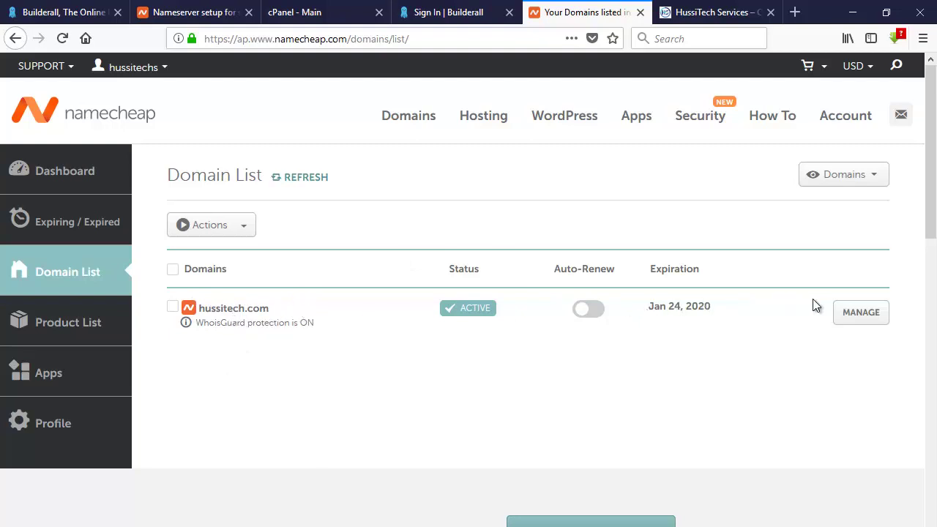
{"action": "left_click", "coordinate": [866, 320]}
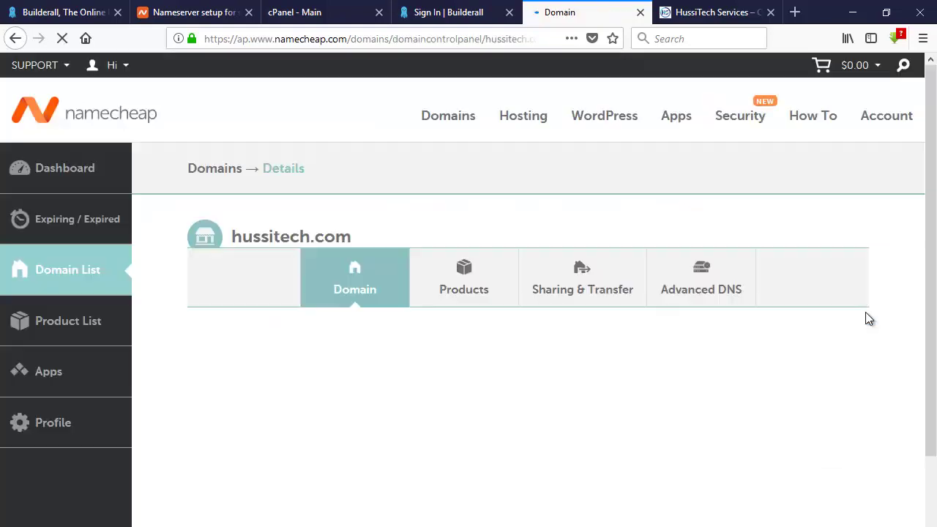
{"action": "left_click_drag", "start_coordinate": [931, 125], "coordinate": [933, 142]}
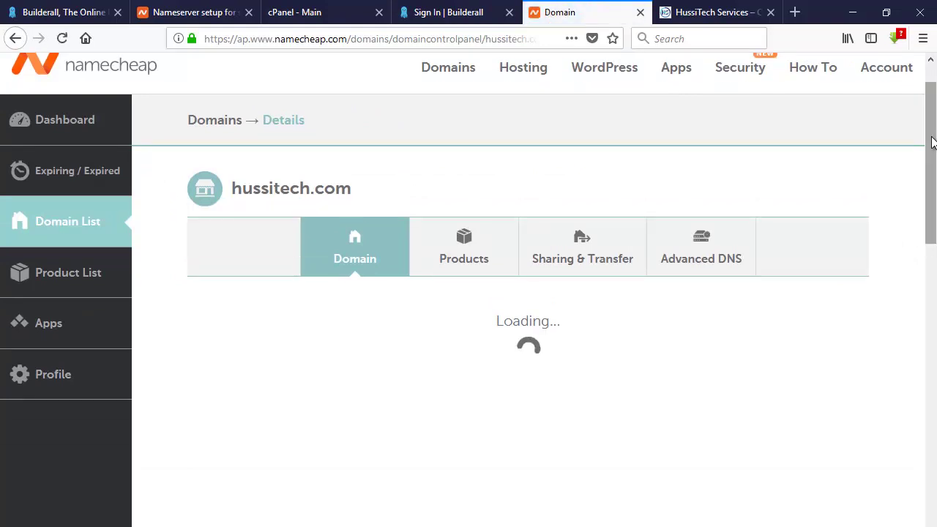
{"action": "left_click_drag", "start_coordinate": [931, 142], "coordinate": [932, 182]}
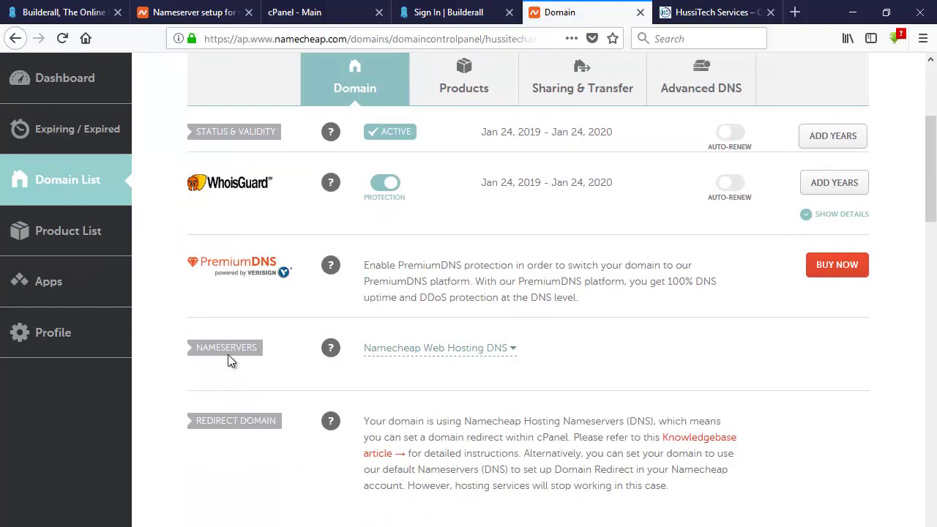
Set the nameservers option for hussitech.com to Custom DNS.
{"action": "mouse_move", "coordinate": [330, 349]}
{"action": "left_click", "coordinate": [512, 349]}
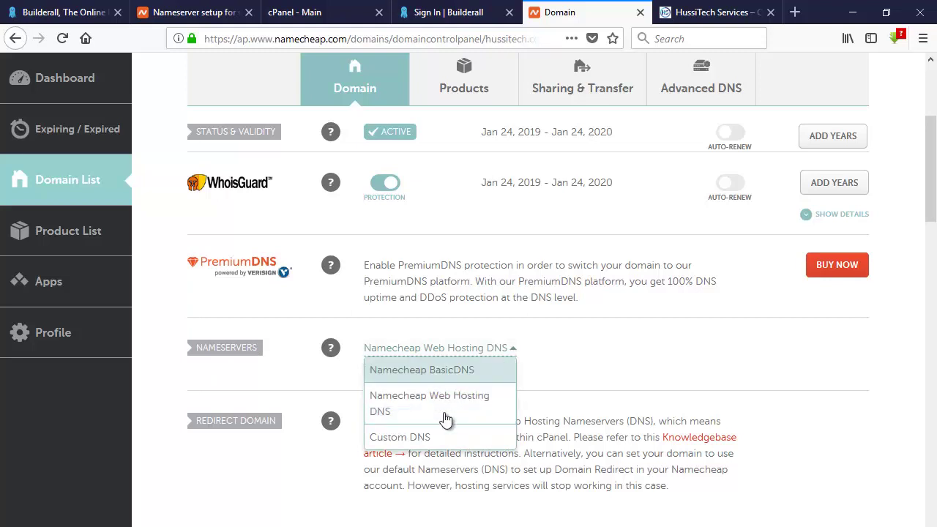
{"action": "left_click", "coordinate": [421, 437]}
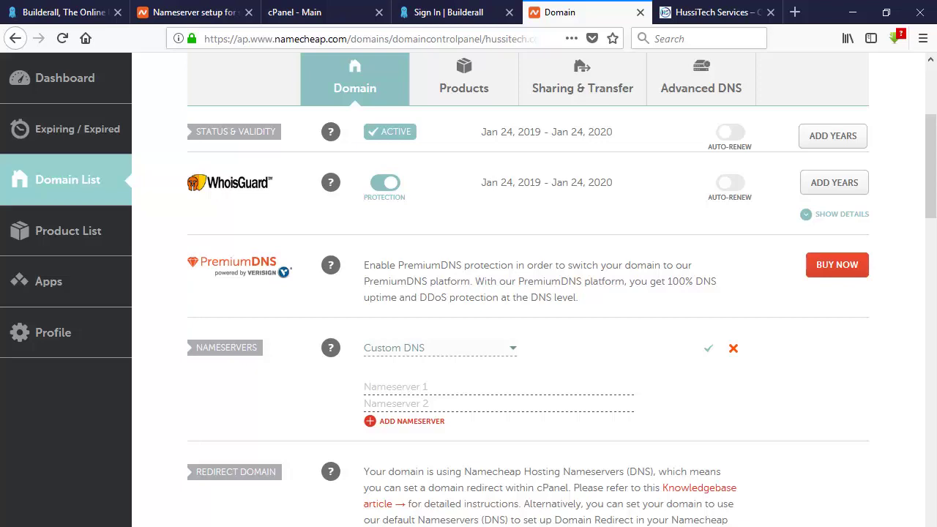
Copy ns3.l4dns.com from the Notepad notes into the Nameserver 1 field of hussitech.com.
{"action": "mouse_move", "coordinate": [591, 526]}
{"action": "mouse_move", "coordinate": [592, 483]}
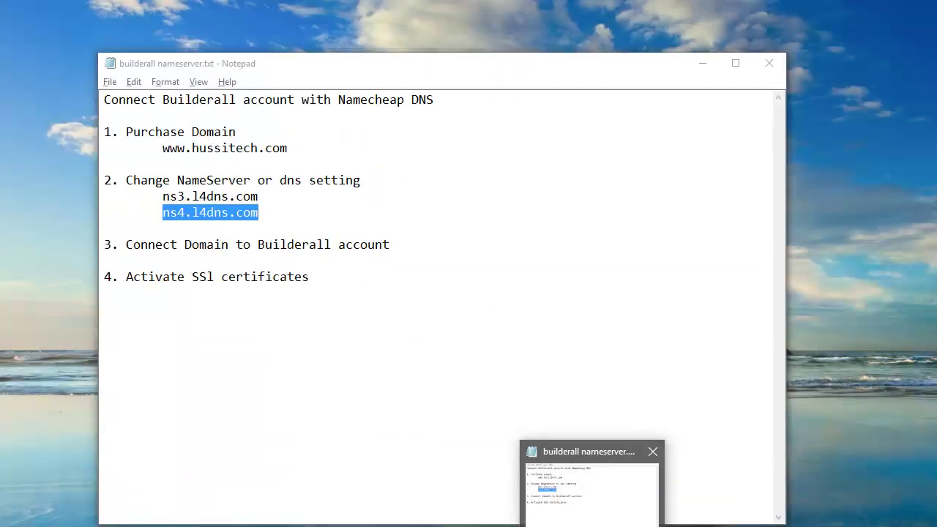
{"action": "left_click", "coordinate": [591, 483]}
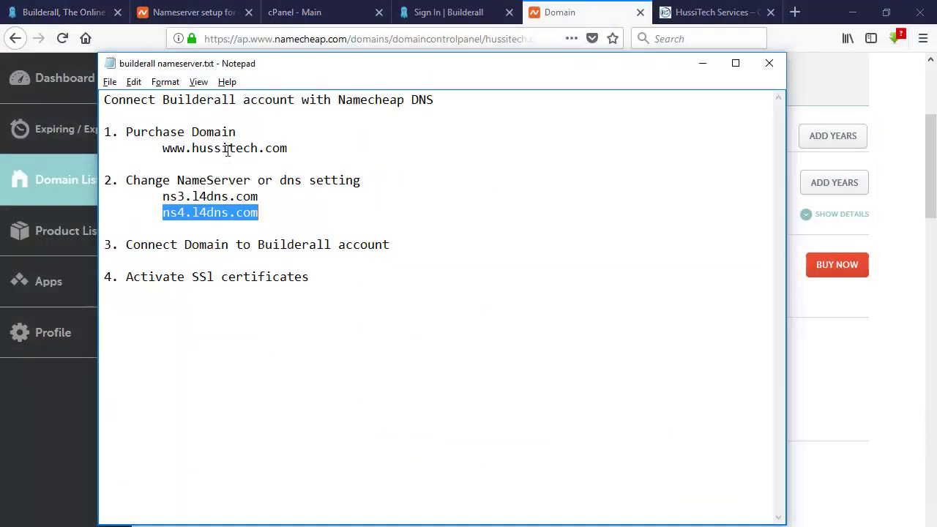
{"action": "left_click", "coordinate": [255, 196]}
{"action": "left_click_drag", "start_coordinate": [255, 196], "coordinate": [162, 196]}
{"action": "key", "text": "ctrl+c"}
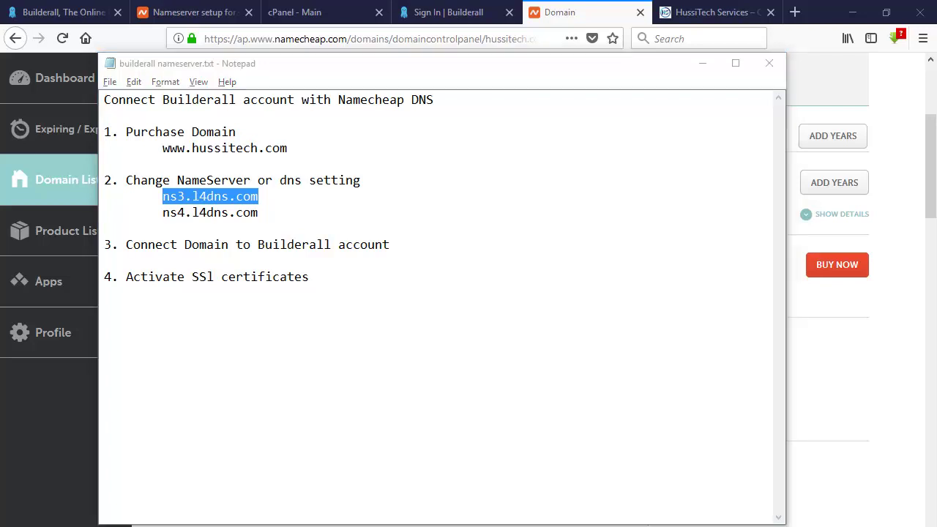
{"action": "key", "text": "alt+Tab"}
{"action": "left_click", "coordinate": [437, 388]}
{"action": "key", "text": "ctrl+v"}
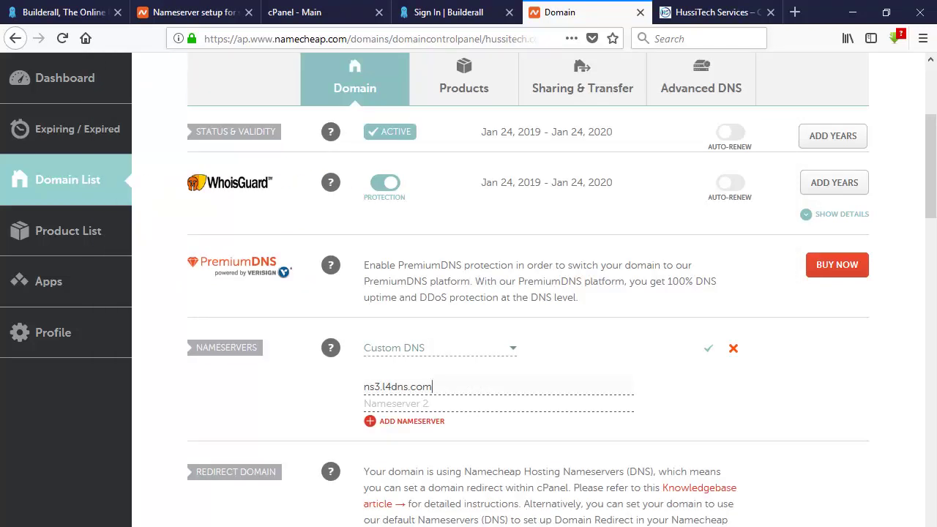
Copy ns4.l4dns.com from the Notepad notes into the Nameserver 2 field and save the custom nameservers.
{"action": "key", "text": "alt+Tab"}
{"action": "left_click", "coordinate": [259, 212]}
{"action": "left_click_drag", "start_coordinate": [259, 212], "coordinate": [163, 212]}
{"action": "key", "text": "ctrl+c"}
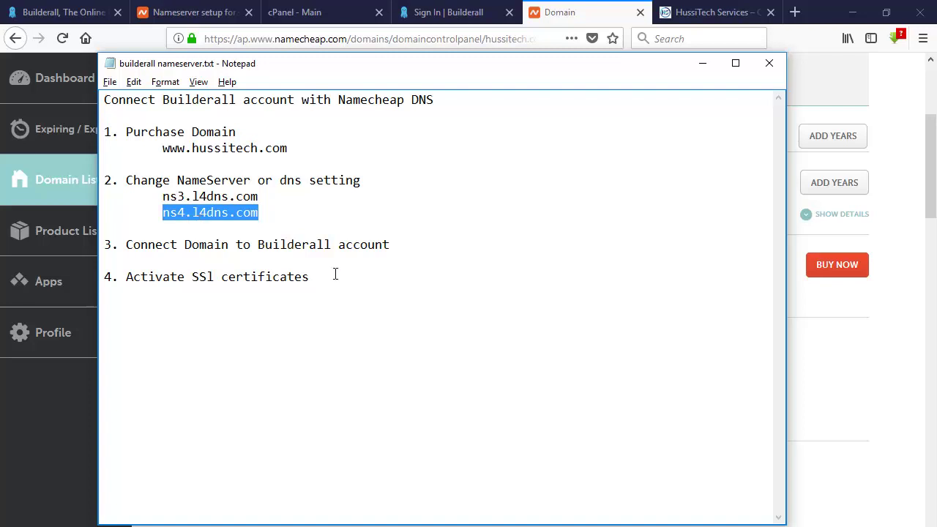
{"action": "key", "text": "alt+Tab"}
{"action": "left_click", "coordinate": [444, 407]}
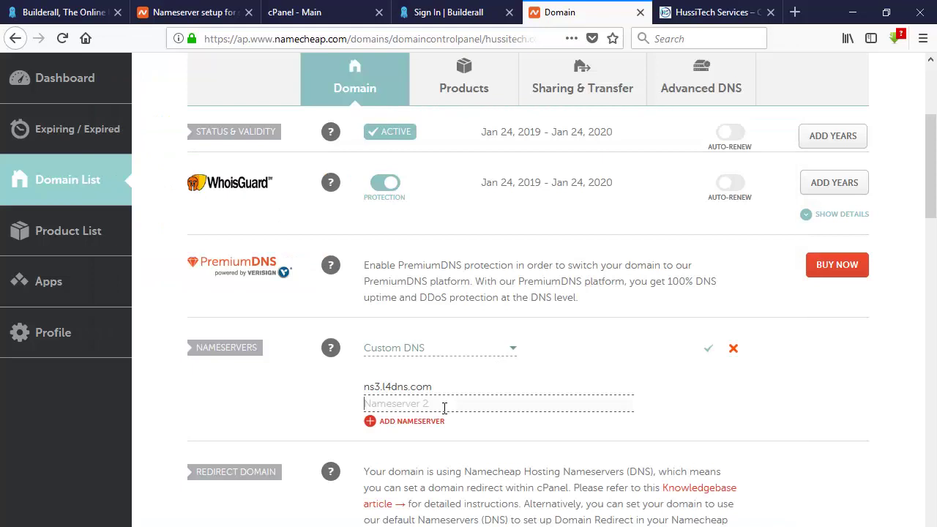
{"action": "key", "text": "ctrl+v"}
{"action": "left_click", "coordinate": [708, 350]}
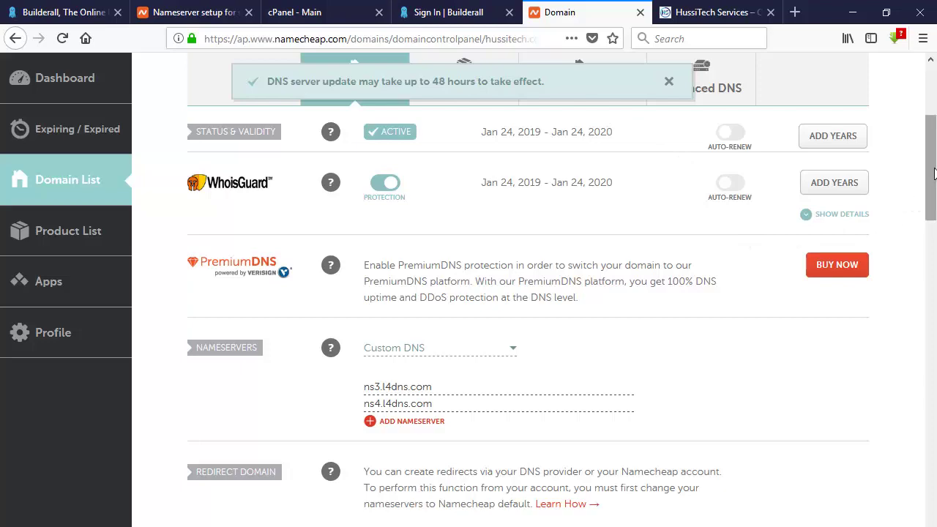
Reopen the management page of hussitech.com from the domain list and check its saved custom nameservers.
{"action": "left_click_drag", "start_coordinate": [933, 173], "coordinate": [931, 207]}
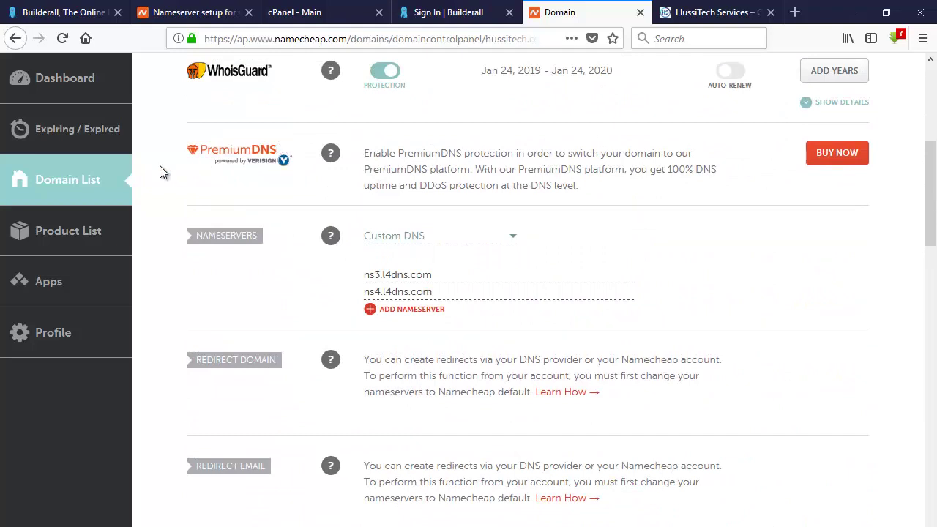
{"action": "left_click", "coordinate": [74, 190]}
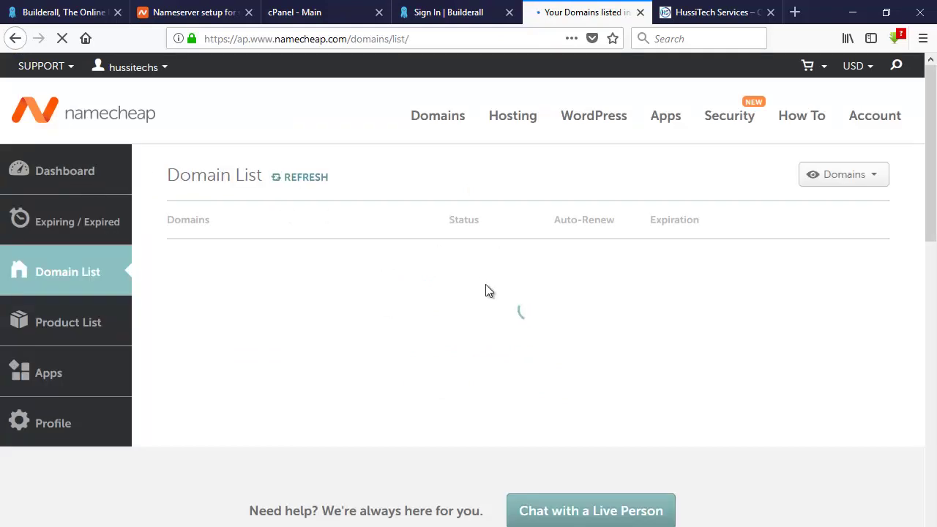
{"action": "left_click", "coordinate": [861, 313]}
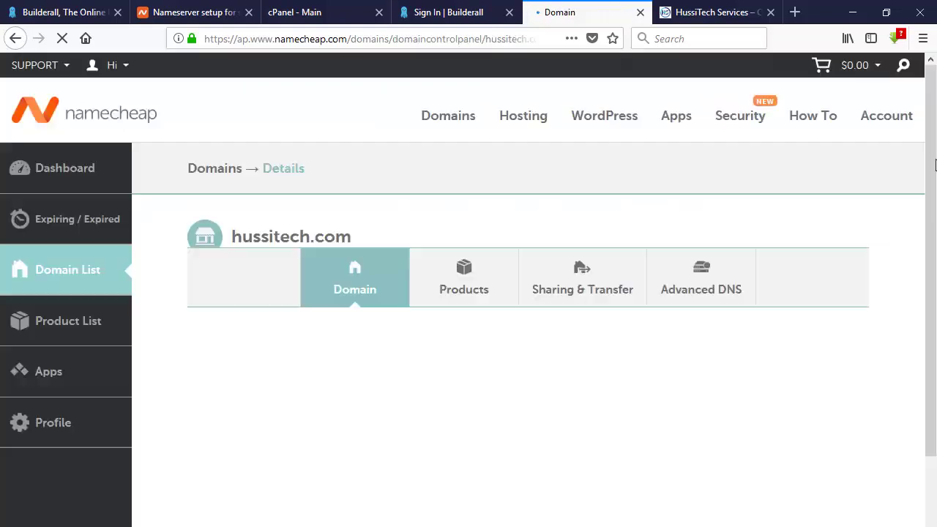
{"action": "scroll", "coordinate": [931, 245], "scroll_direction": "down", "scroll_amount": 1}
{"action": "scroll", "coordinate": [931, 249], "scroll_direction": "down", "scroll_amount": 5}
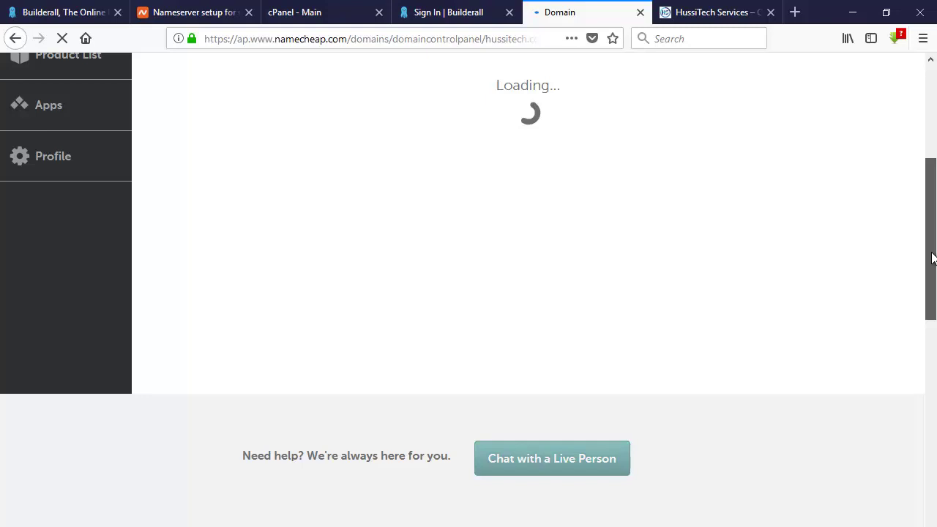
{"action": "scroll", "coordinate": [931, 258], "scroll_direction": "down", "scroll_amount": 1}
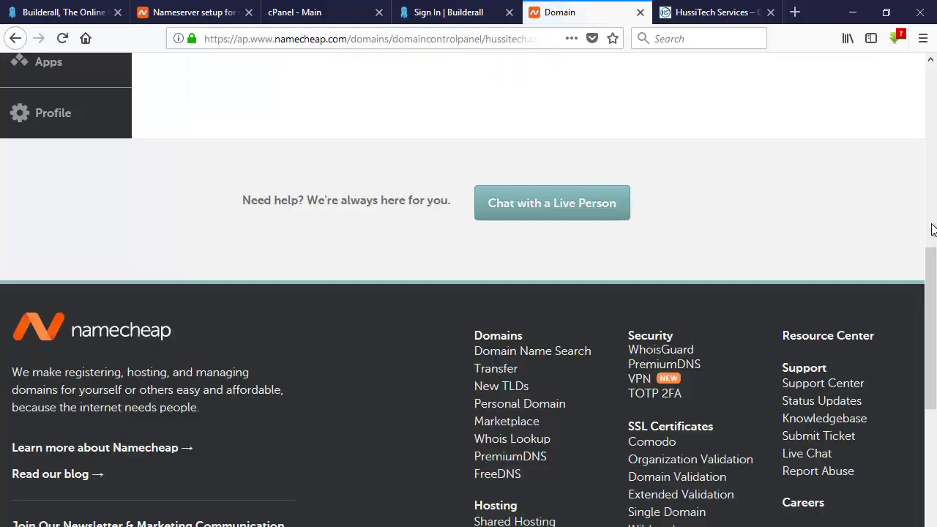
{"action": "scroll", "coordinate": [932, 220], "scroll_direction": "up", "scroll_amount": 7}
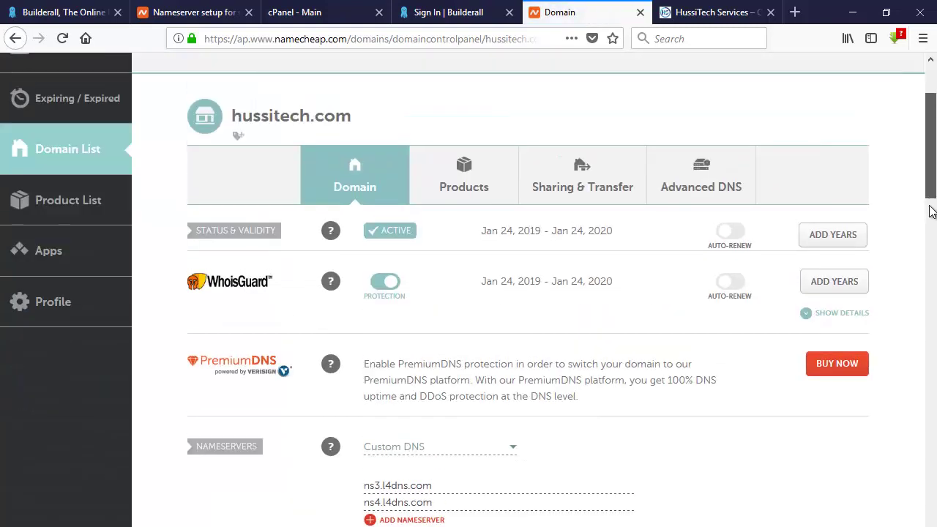
{"action": "scroll", "coordinate": [931, 220], "scroll_direction": "down", "scroll_amount": 2}
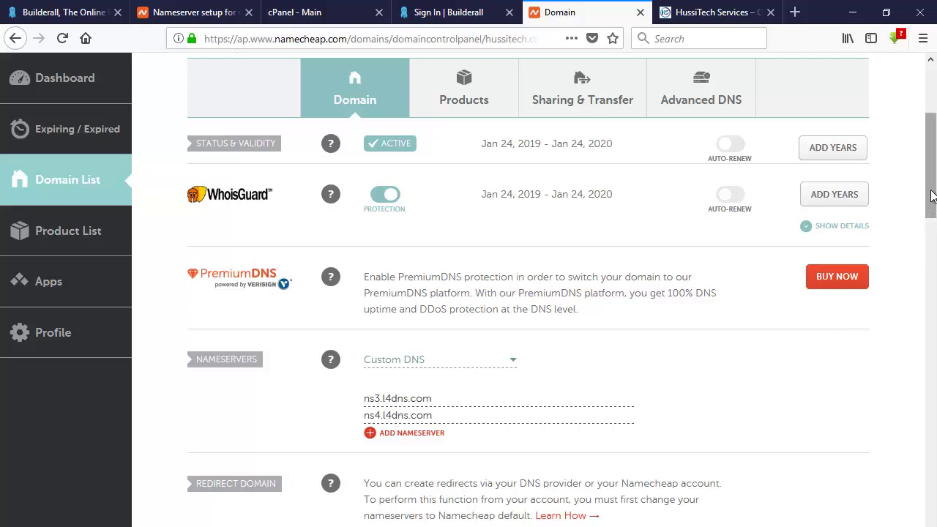
{"action": "scroll", "coordinate": [933, 162], "scroll_direction": "up", "scroll_amount": 1}
{"action": "left_click_drag", "start_coordinate": [933, 163], "coordinate": [933, 130]}
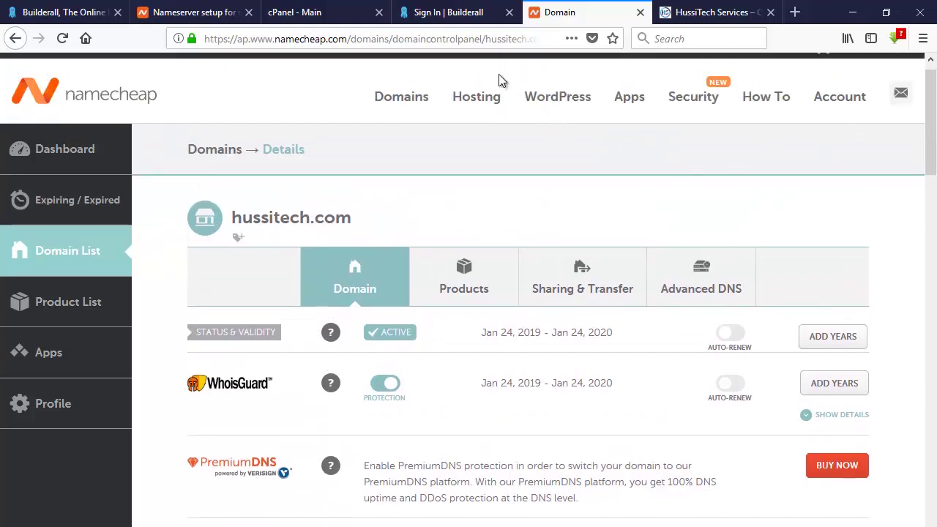
Sign in to Builderall with the account email and password, and dismiss the browser's offer to save the login.
{"action": "left_click", "coordinate": [469, 13]}
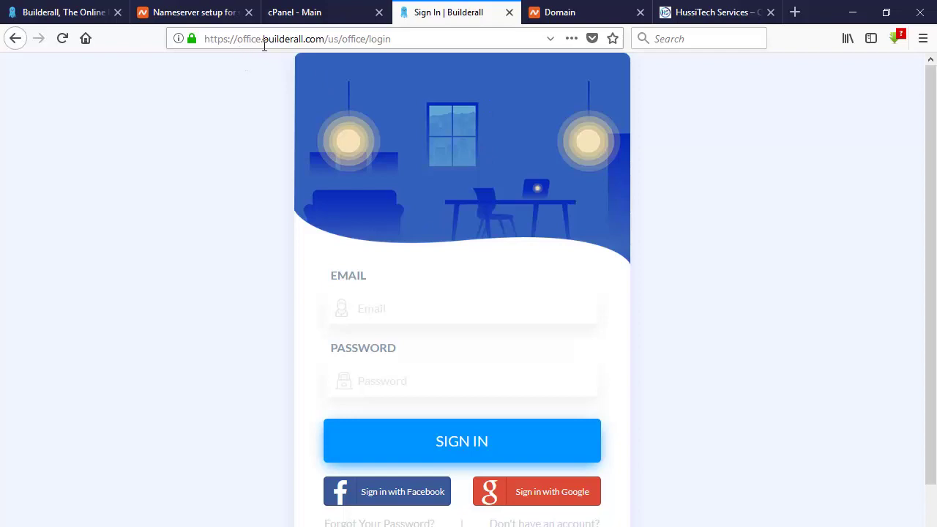
{"action": "left_click", "coordinate": [371, 307]}
{"action": "type", "text": "hu"}
{"action": "key", "text": "Down"}
{"action": "key", "text": "Down"}
{"action": "key", "text": "Return"}
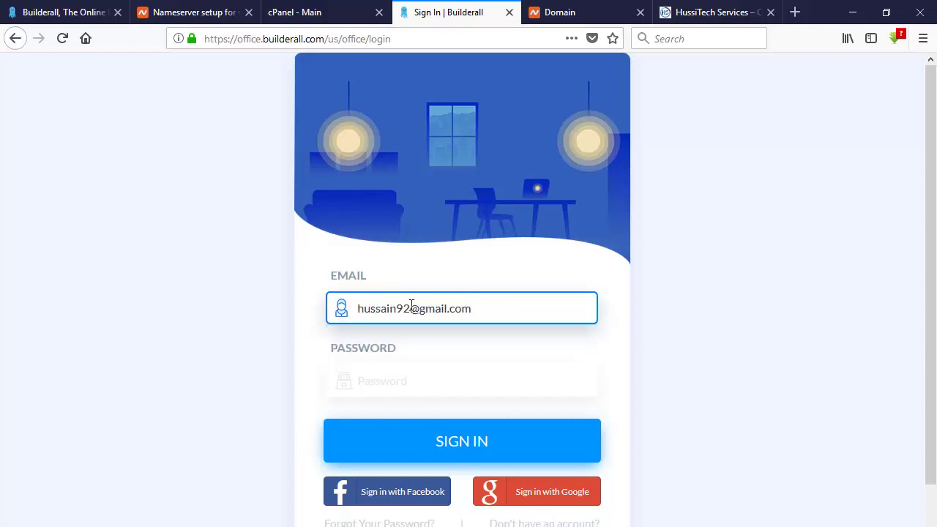
{"action": "left_click", "coordinate": [392, 378]}
{"action": "type", "text": "••••••••••"}
{"action": "key", "text": "Return"}
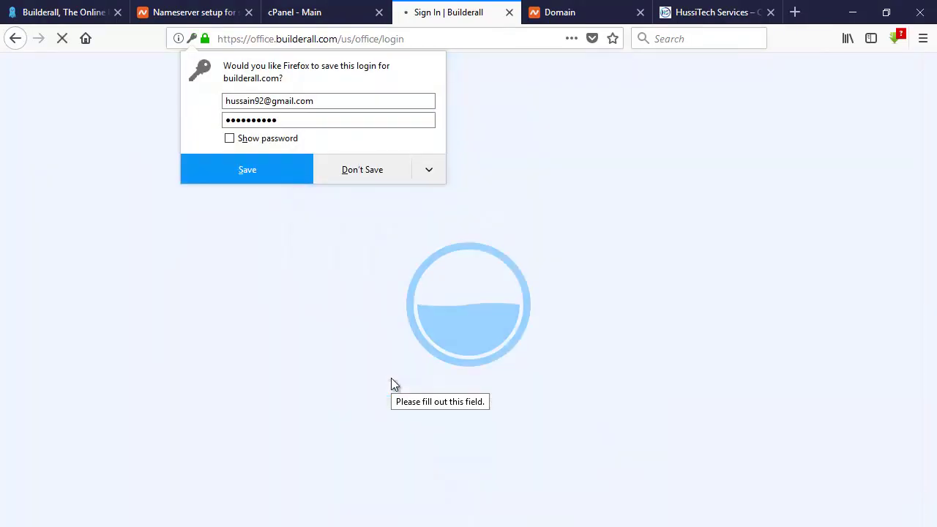
{"action": "left_click", "coordinate": [424, 177]}
{"action": "left_click", "coordinate": [407, 191]}
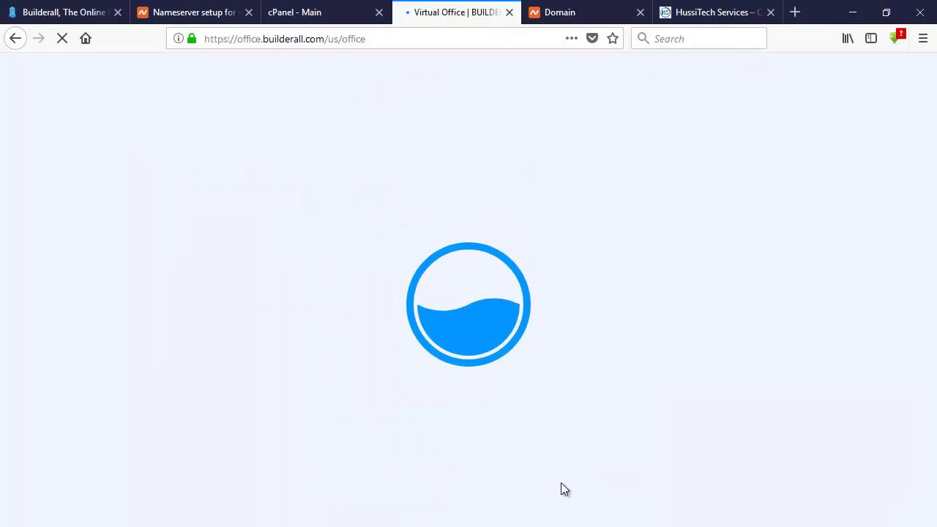
Review the purchased domain and the remaining connection steps in the Notepad notes.
{"action": "key", "text": "alt+Tab"}
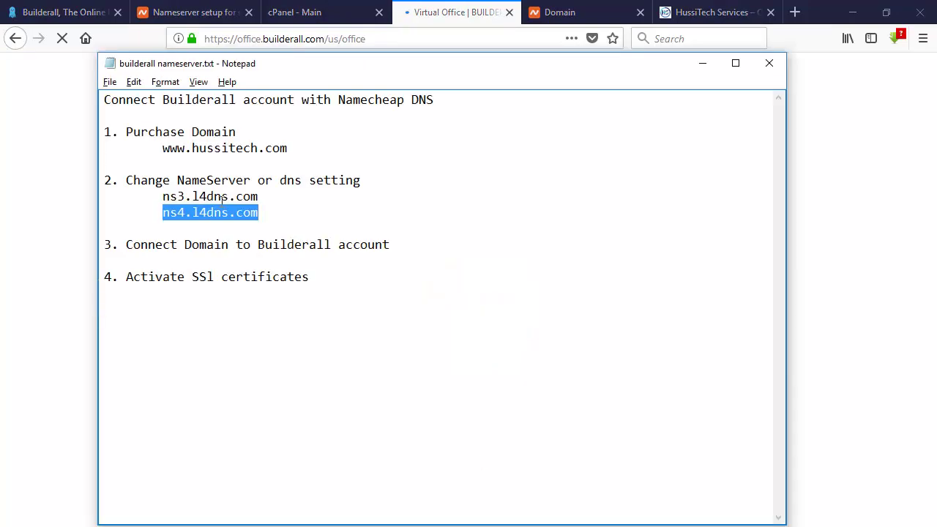
{"action": "double_click", "coordinate": [165, 148]}
{"action": "left_click", "coordinate": [253, 142]}
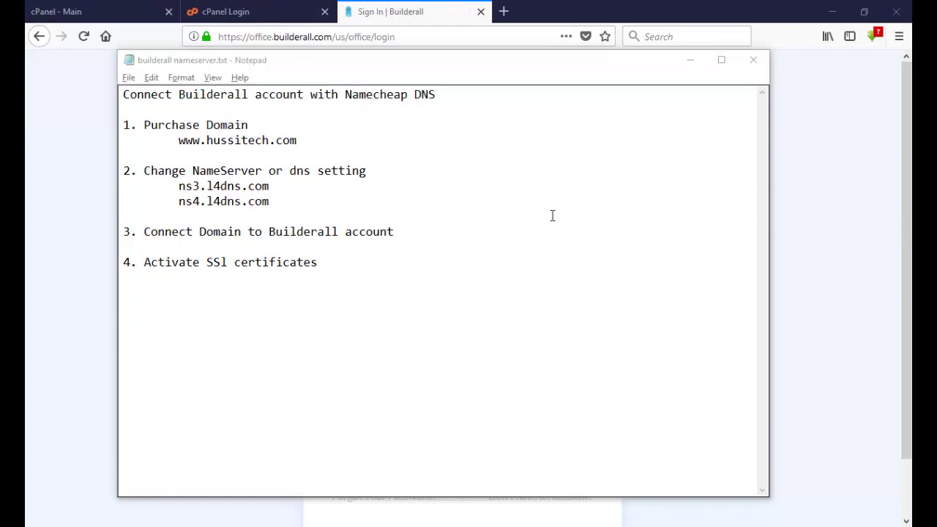
Return to the Builderall sign-in page and log in with the account email and password.
{"action": "left_click", "coordinate": [853, 257]}
{"action": "left_click", "coordinate": [423, 291]}
{"action": "type", "text": "hu"}
{"action": "key", "text": "Down"}
{"action": "key", "text": "Return"}
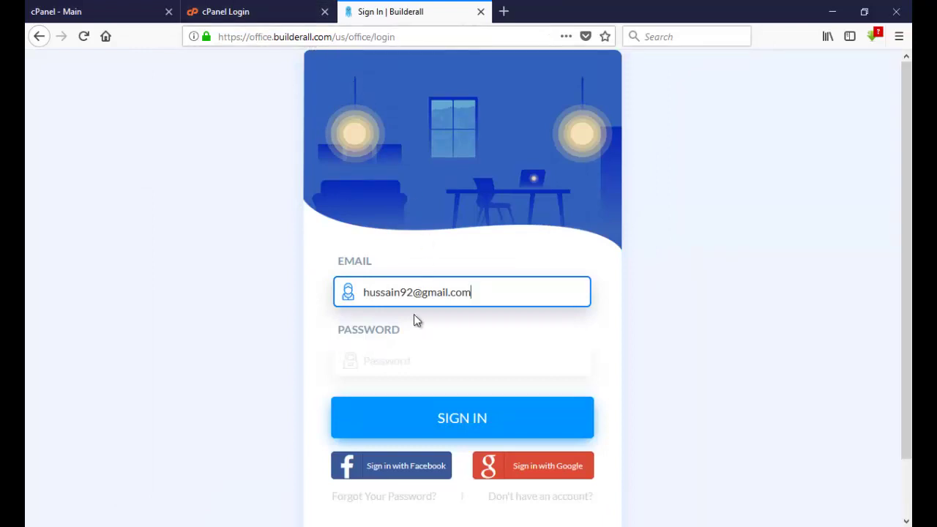
{"action": "left_click", "coordinate": [398, 360]}
{"action": "type", "text": "a••••••••"}
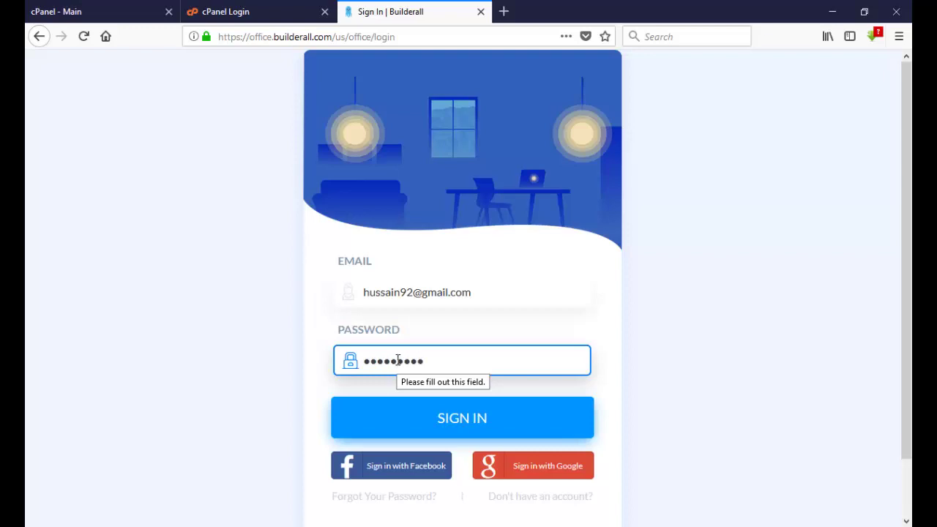
{"action": "left_click", "coordinate": [487, 422]}
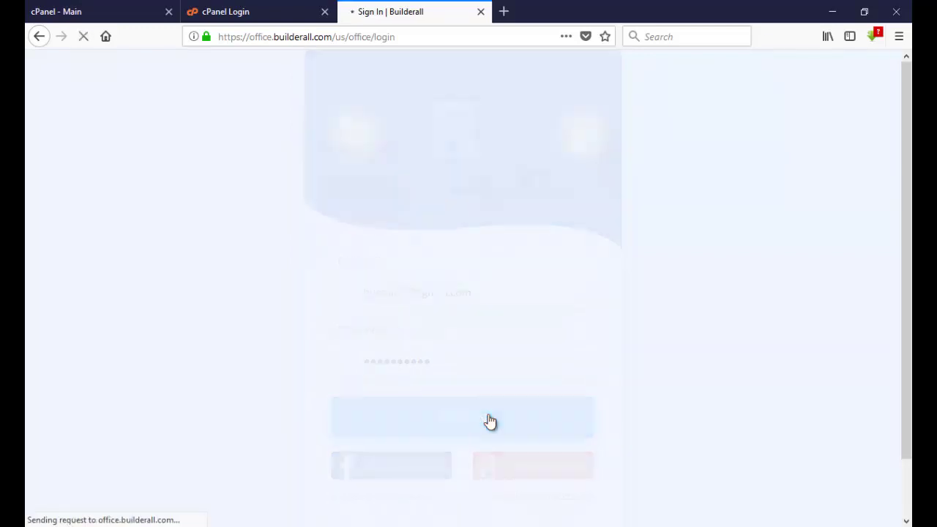
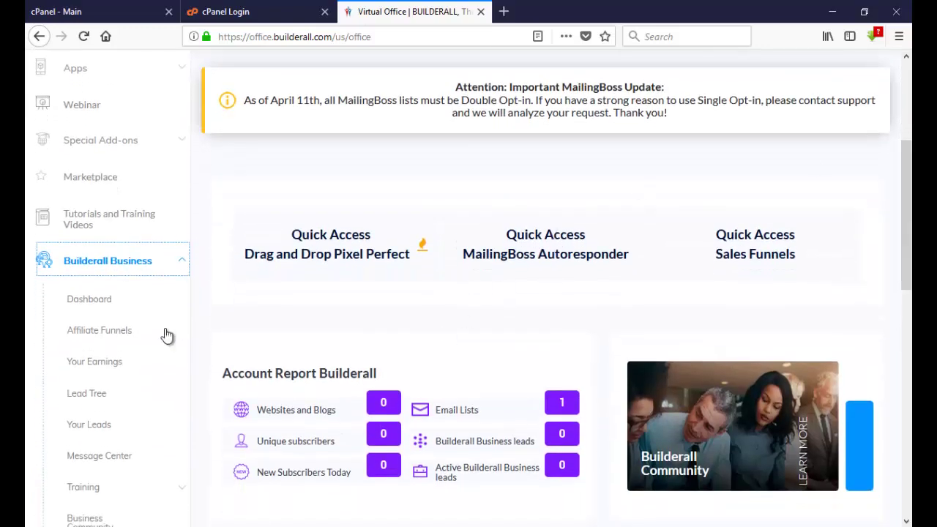
Open the Affiliate Funnels page under Builderall Business and minimize the custom domain example picture.
{"action": "left_click", "coordinate": [111, 334]}
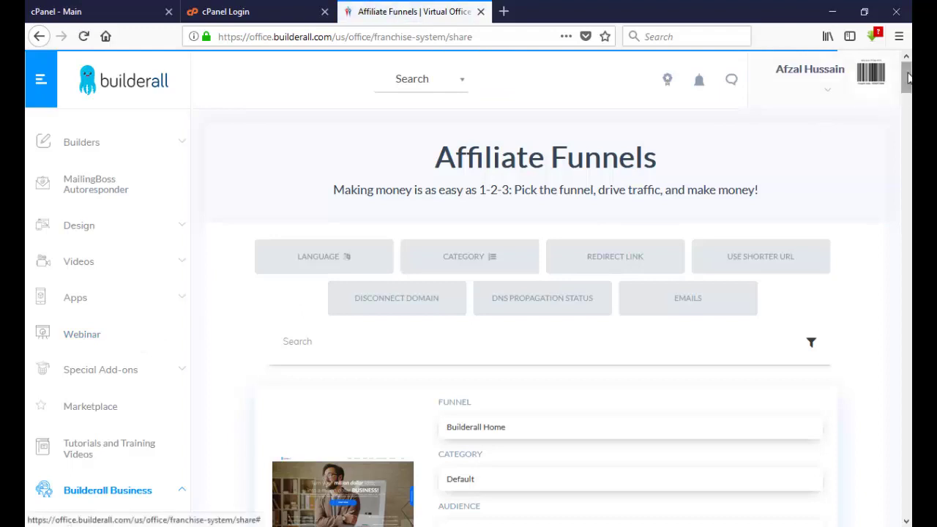
{"action": "left_click_drag", "start_coordinate": [906, 76], "coordinate": [907, 88]}
{"action": "scroll", "coordinate": [907, 88], "scroll_direction": "up", "scroll_amount": 2}
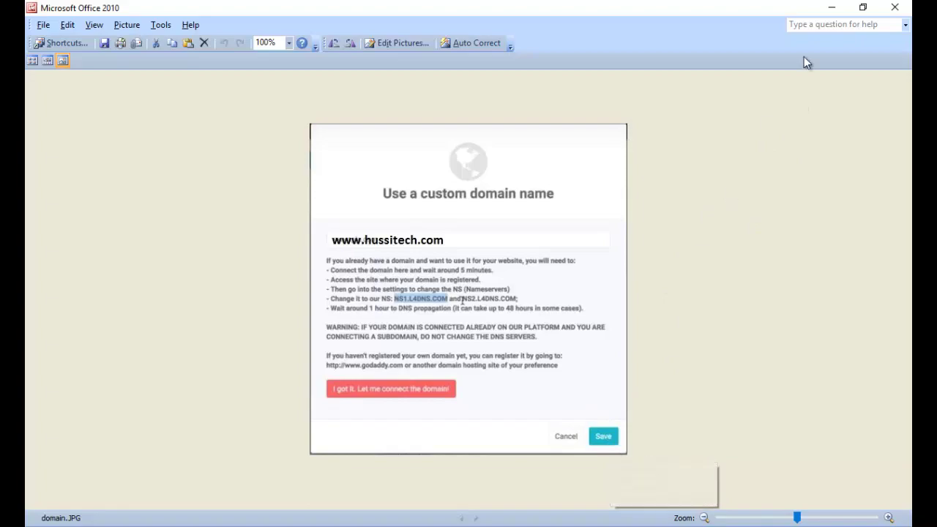
{"action": "left_click", "coordinate": [831, 9]}
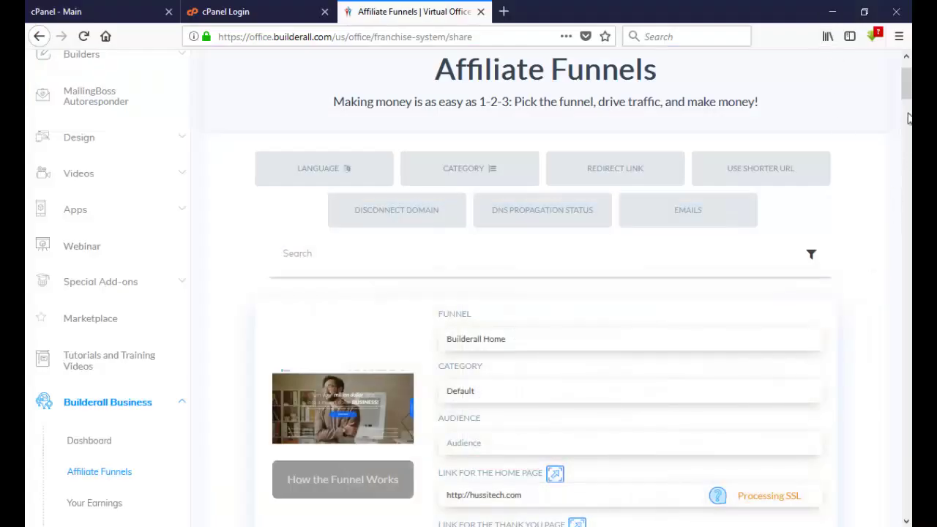
Examine the Builderall Home funnel's links and compare them with the SSL activation step in the Notepad notes.
{"action": "scroll", "coordinate": [898, 110], "scroll_direction": "down", "scroll_amount": 5}
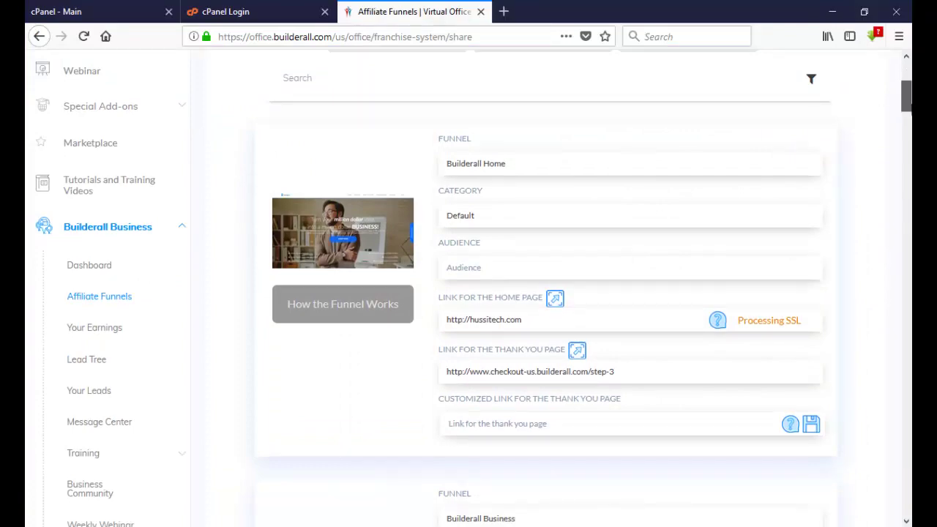
{"action": "scroll", "coordinate": [904, 103], "scroll_direction": "down", "scroll_amount": 8}
{"action": "scroll", "coordinate": [545, 292], "scroll_direction": "up", "scroll_amount": 7}
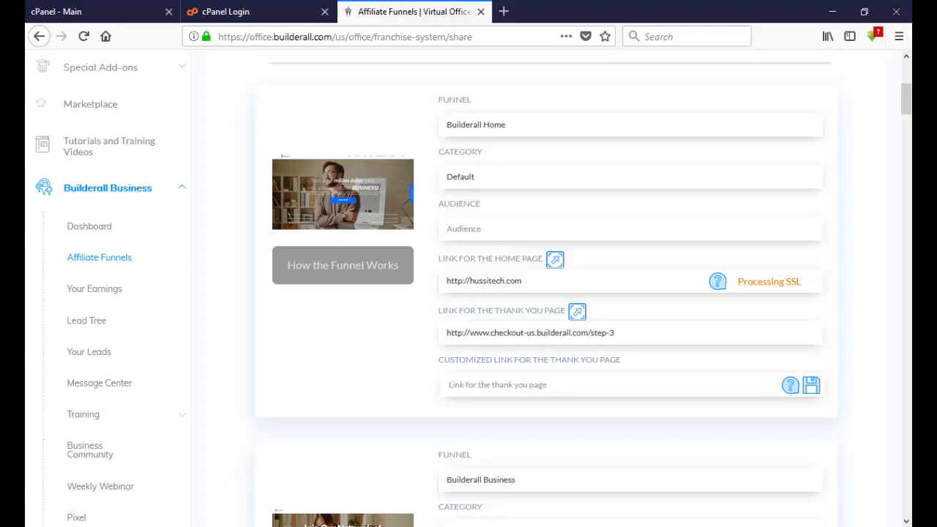
{"action": "key", "text": "alt+Tab"}
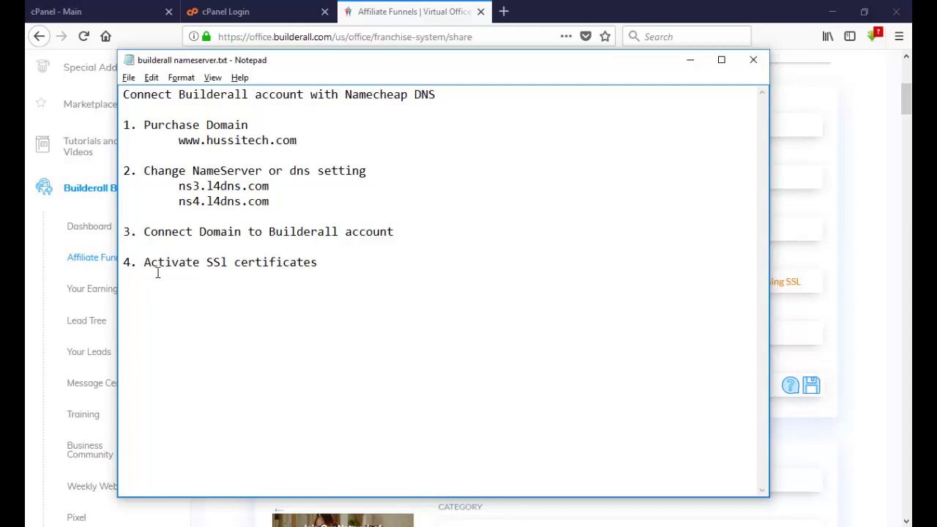
{"action": "left_click", "coordinate": [690, 60]}
Examine the domain options and the SSL status of the home page links across the affiliate funnels.
{"action": "scroll", "coordinate": [908, 86], "scroll_direction": "up", "scroll_amount": 1}
{"action": "scroll", "coordinate": [907, 87], "scroll_direction": "up", "scroll_amount": 7}
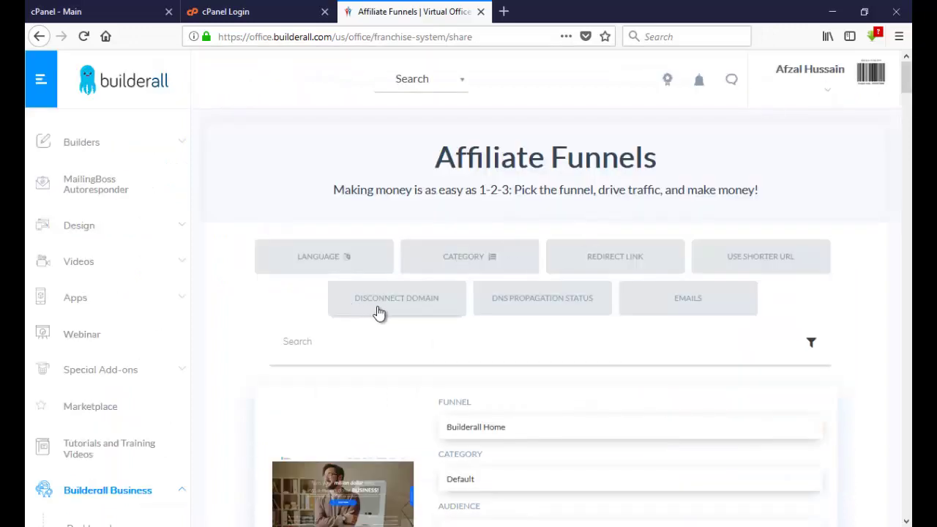
{"action": "left_click_drag", "start_coordinate": [906, 86], "coordinate": [907, 98]}
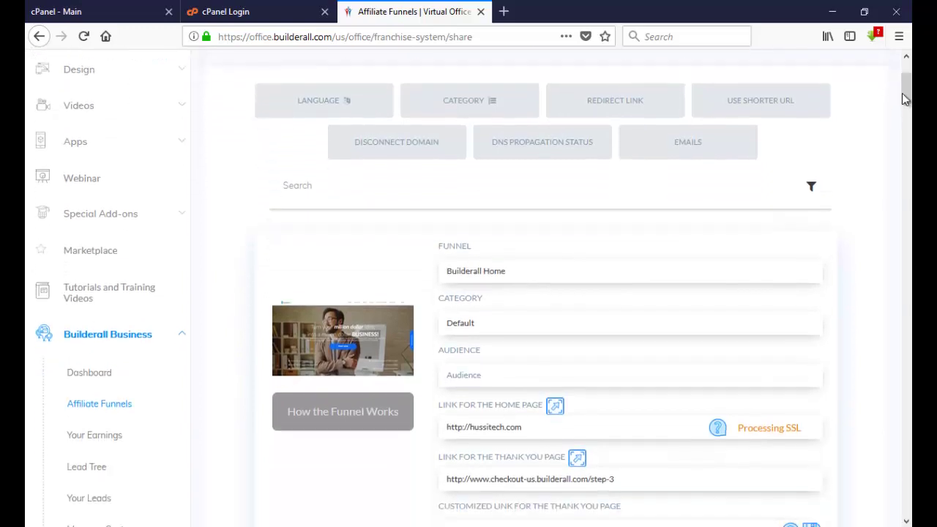
{"action": "scroll", "coordinate": [905, 96], "scroll_direction": "down", "scroll_amount": 2}
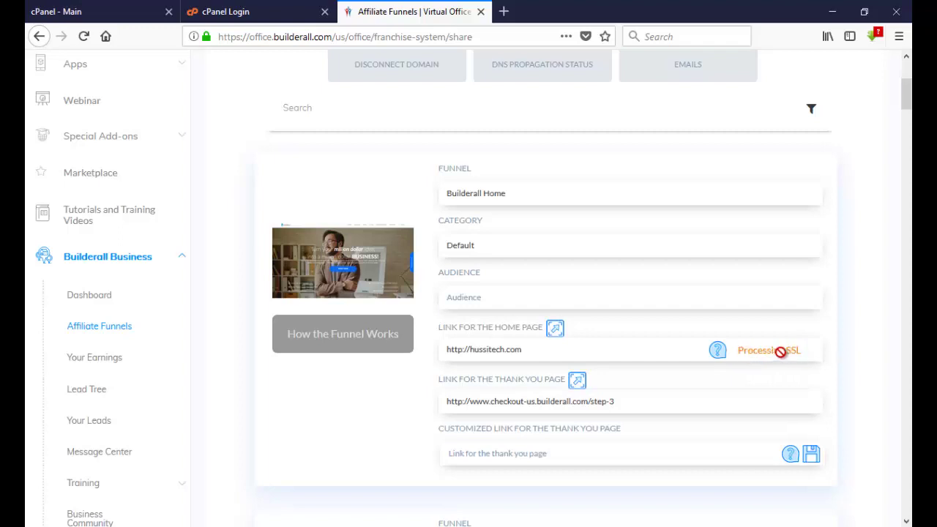
{"action": "left_click_drag", "start_coordinate": [908, 99], "coordinate": [906, 114]}
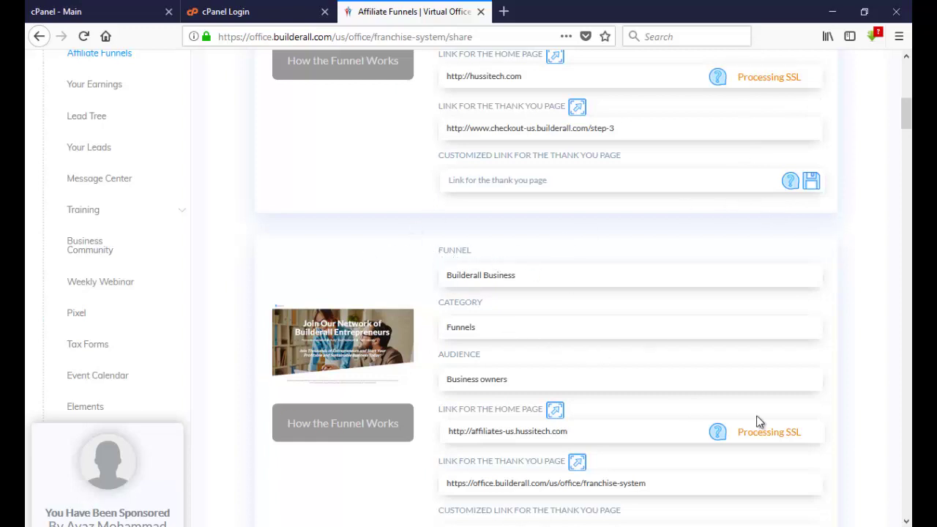
{"action": "left_click_drag", "start_coordinate": [906, 113], "coordinate": [905, 240]}
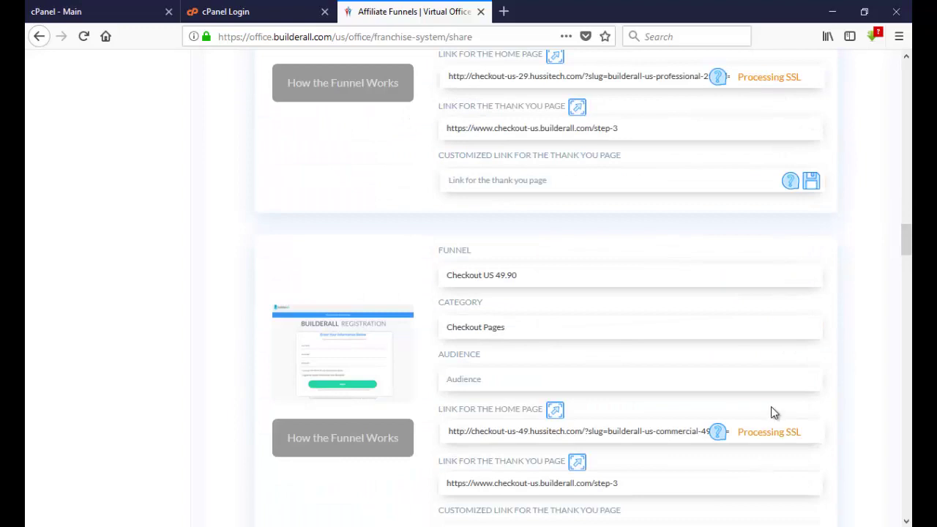
{"action": "left_click_drag", "start_coordinate": [906, 239], "coordinate": [906, 316]}
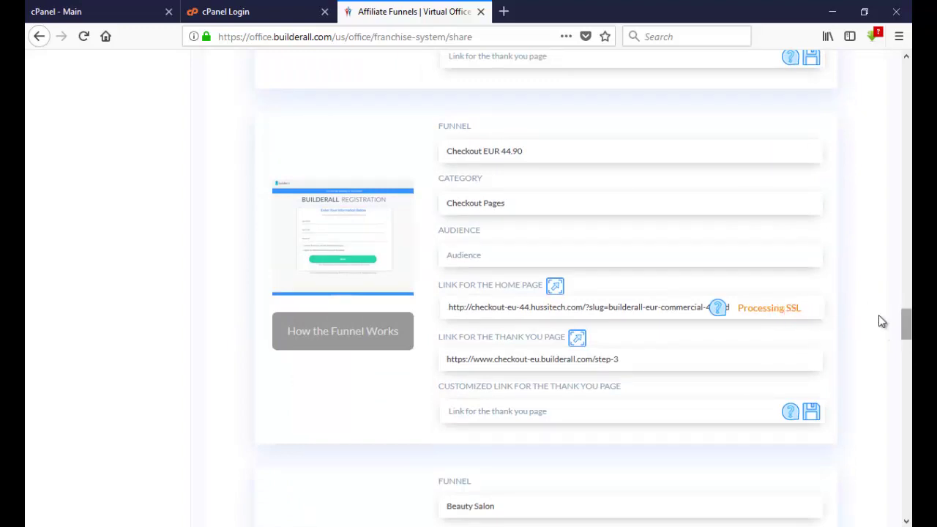
{"action": "left_click", "coordinate": [907, 325]}
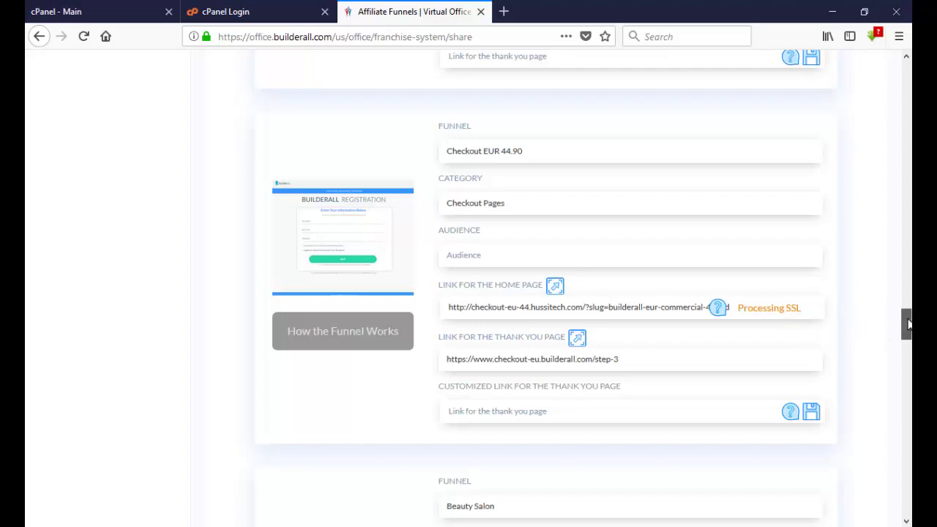
{"action": "left_click_drag", "start_coordinate": [907, 325], "coordinate": [906, 81]}
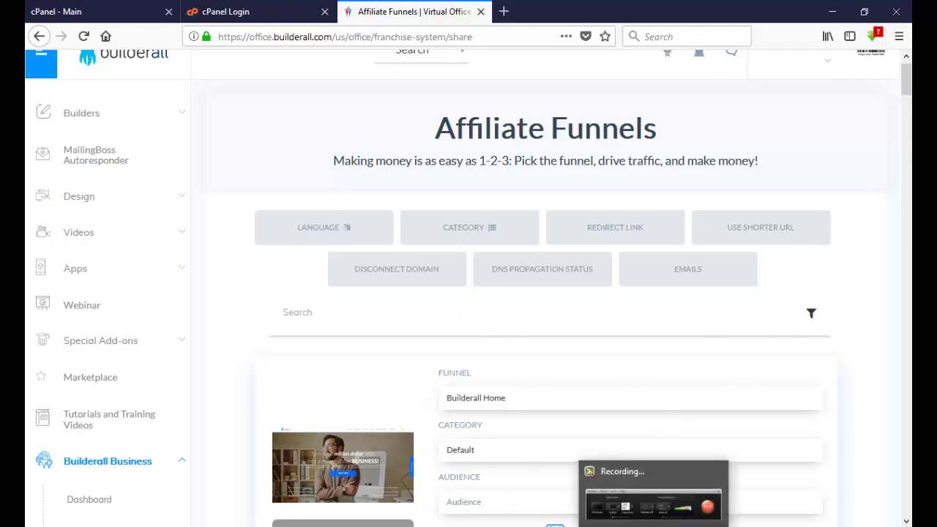
{"action": "left_click", "coordinate": [662, 516]}
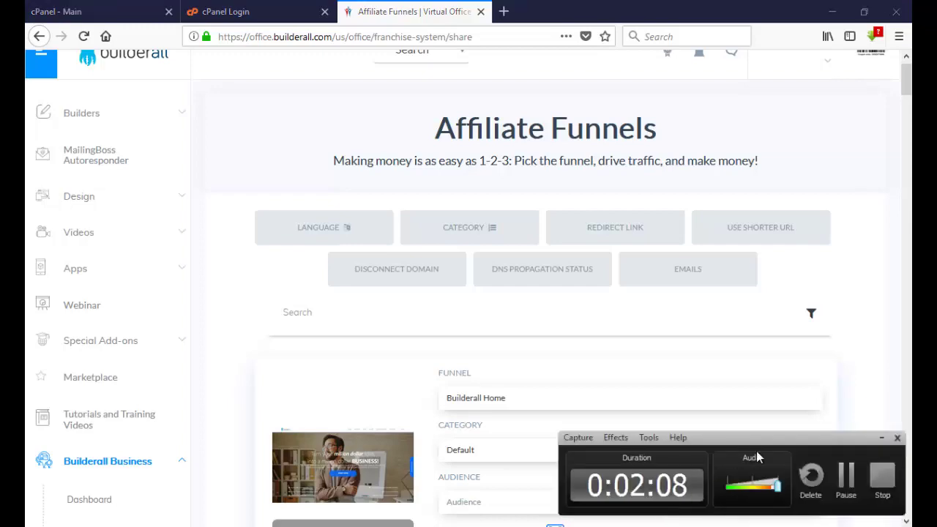